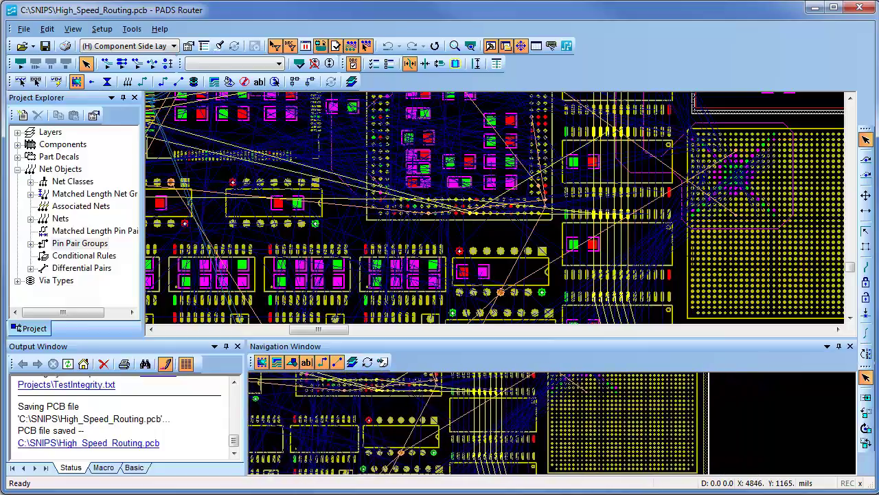
Open the fanout properties of component U9 and view the BGA via fanout alignment options
left_click(693, 255)
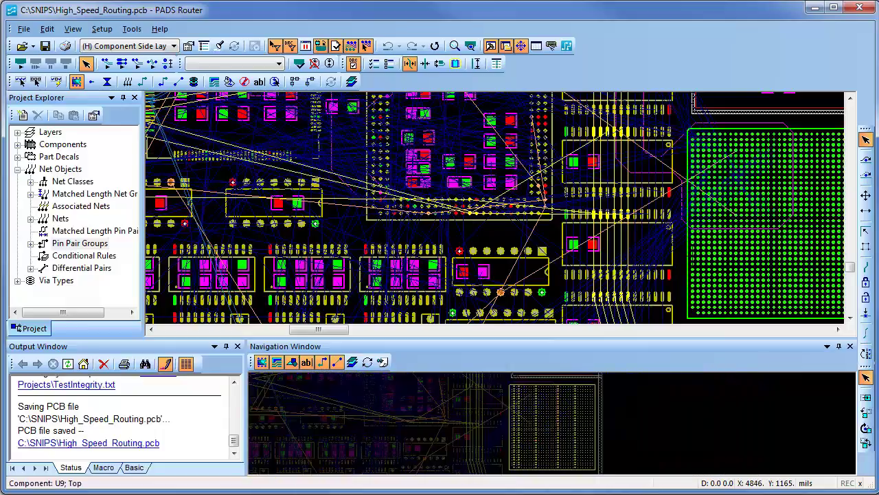
double_click(695, 261)
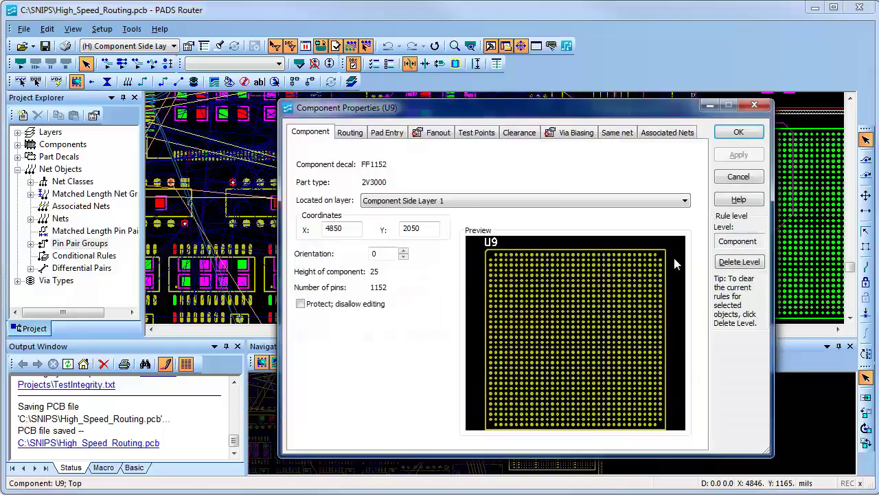
left_click(447, 134)
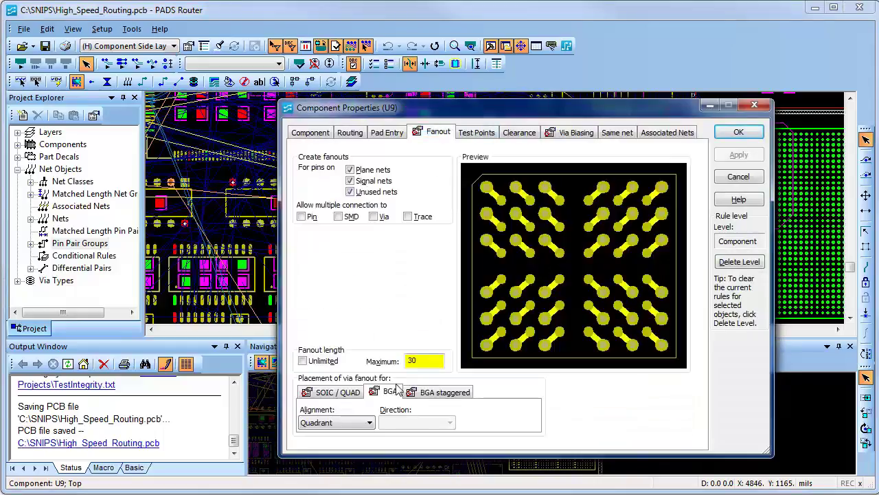
left_click(370, 423)
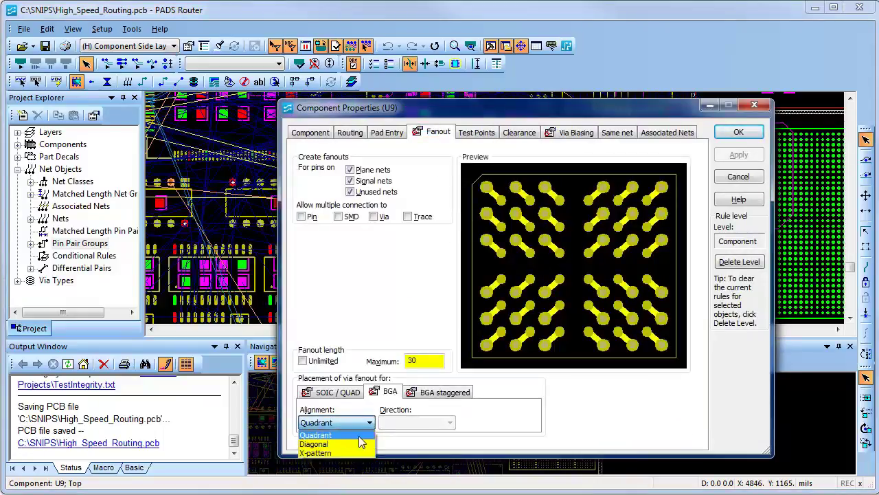
View the SOIC / QUAD fanout direction options in the properties of component U8
left_click(215, 159)
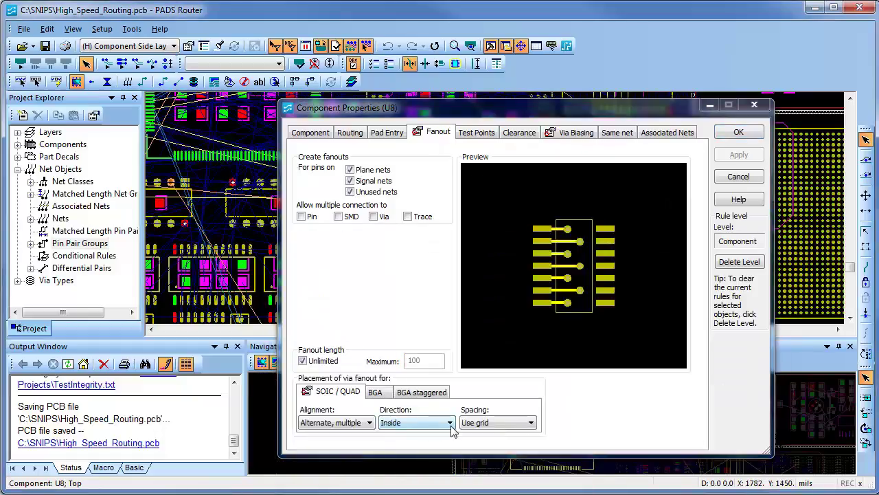
left_click(450, 423)
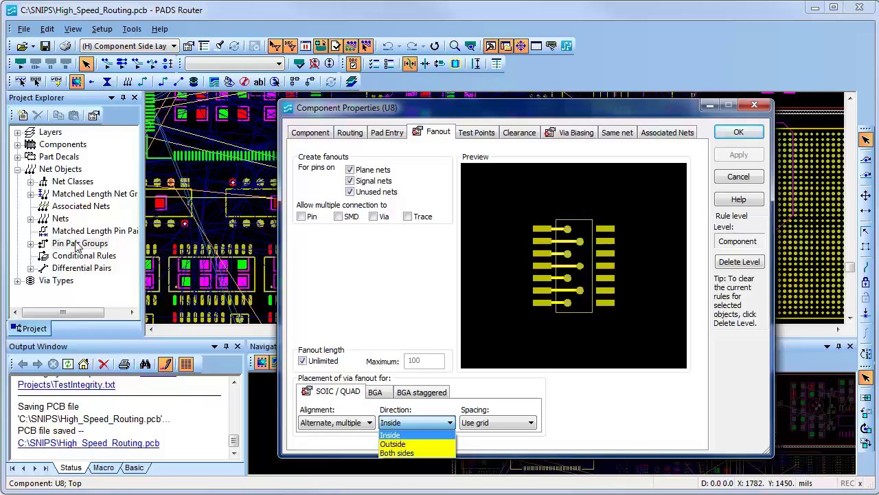
left_click(31, 246)
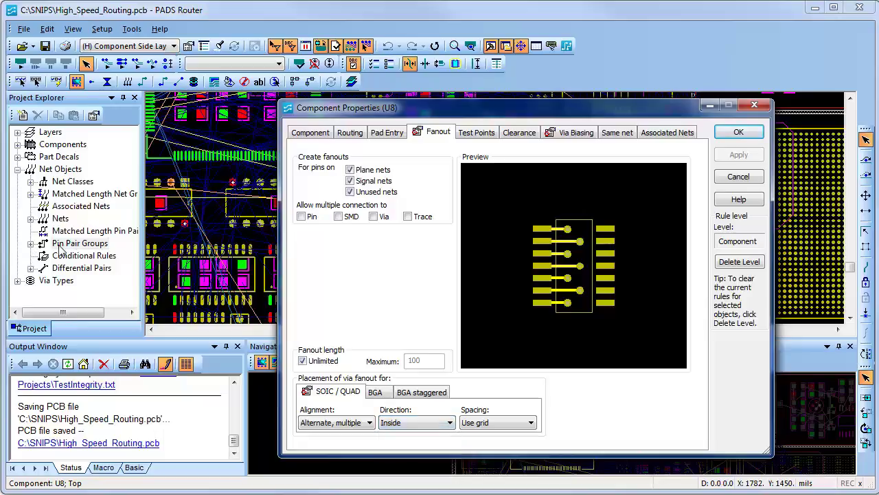
Expand the pin pair groups and examine the minimum and maximum length rules of the ADDRBUSLENRULES group
left_click(76, 243)
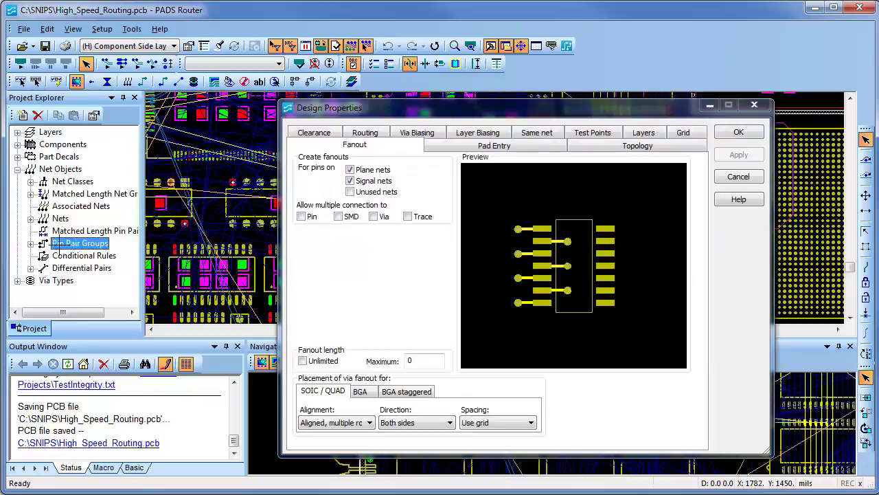
left_click(30, 243)
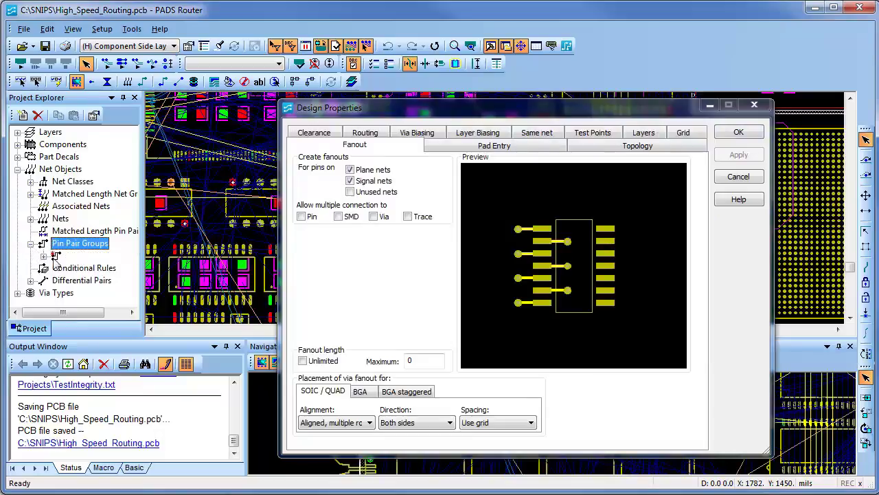
left_click(74, 256)
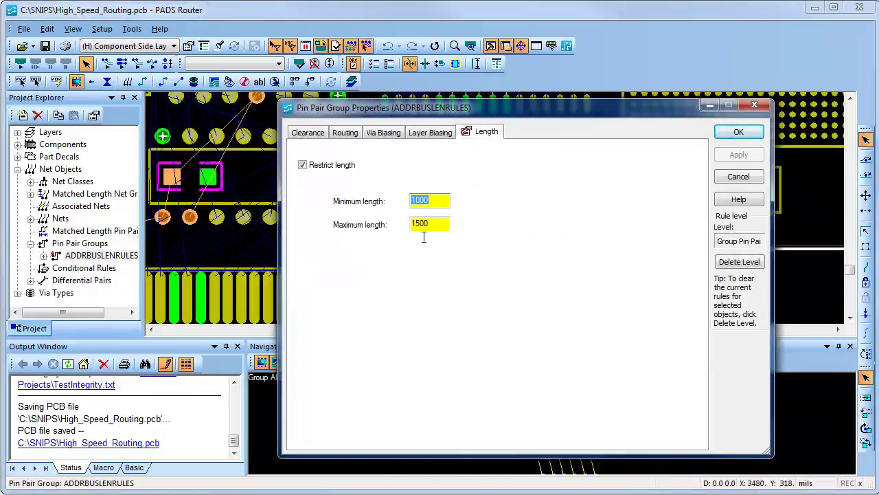
double_click(433, 224)
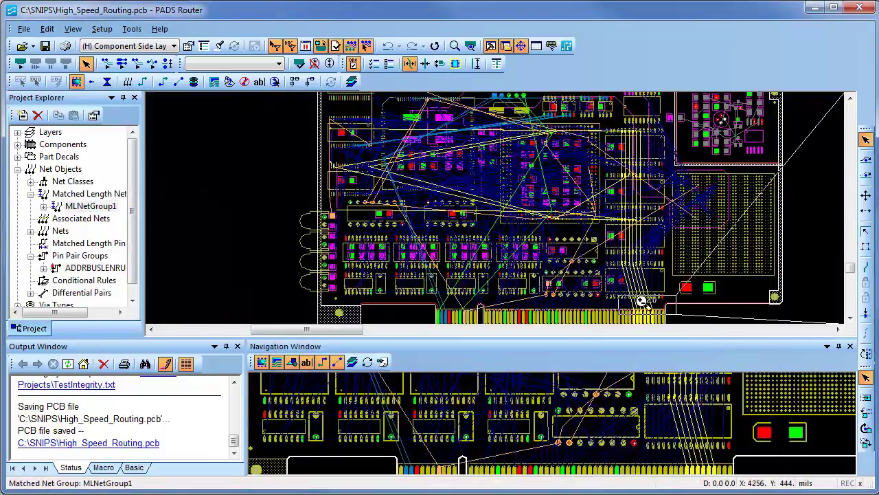
Interactively route address bus traces from the edge connector up to the pins of the component above it
middle_click_drag(641, 301, 624, 285)
key("F3")
left_click(530, 276)
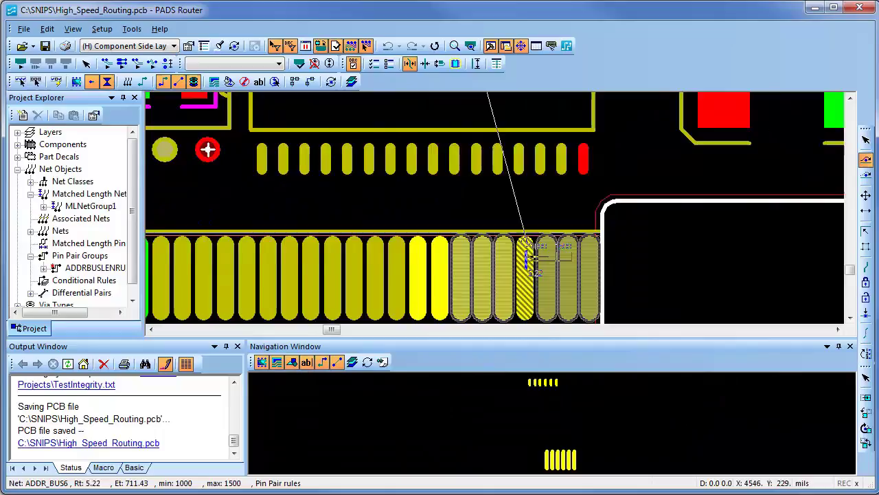
scroll(526, 253, "down", 3, "ctrl")
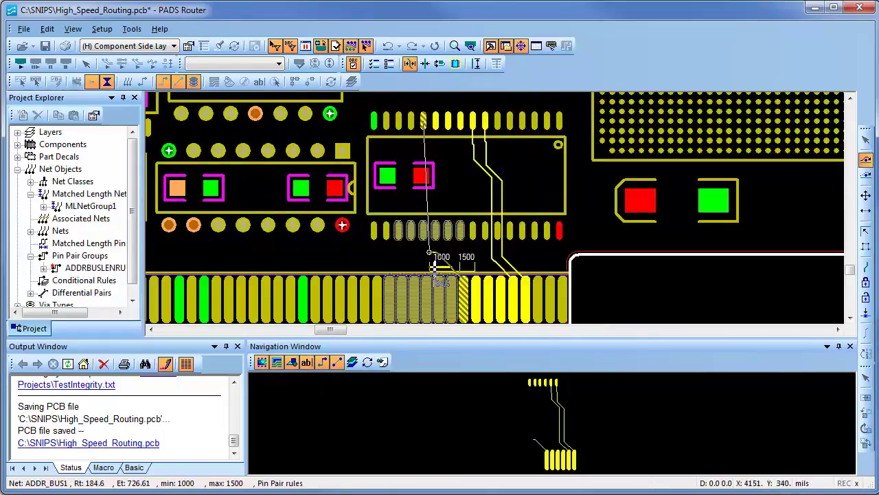
double_click(431, 149)
Tune the selected address bus nets to meet their length rules
right_click(437, 253)
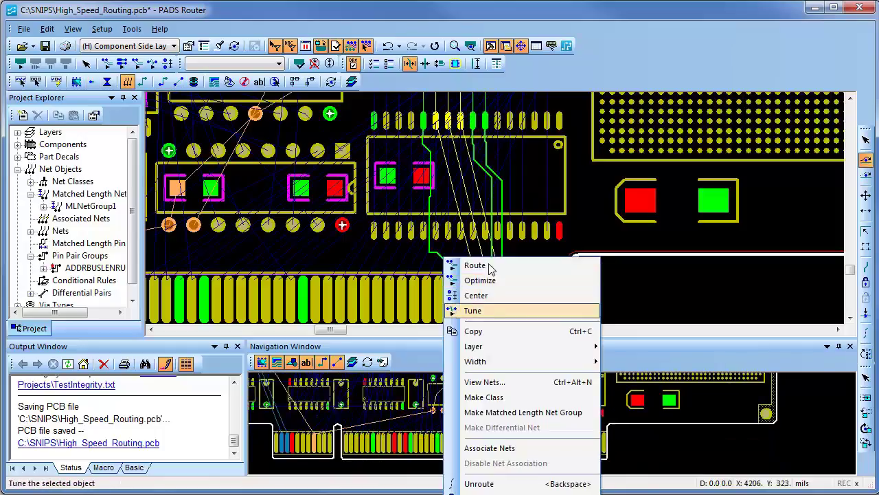
left_click(472, 308)
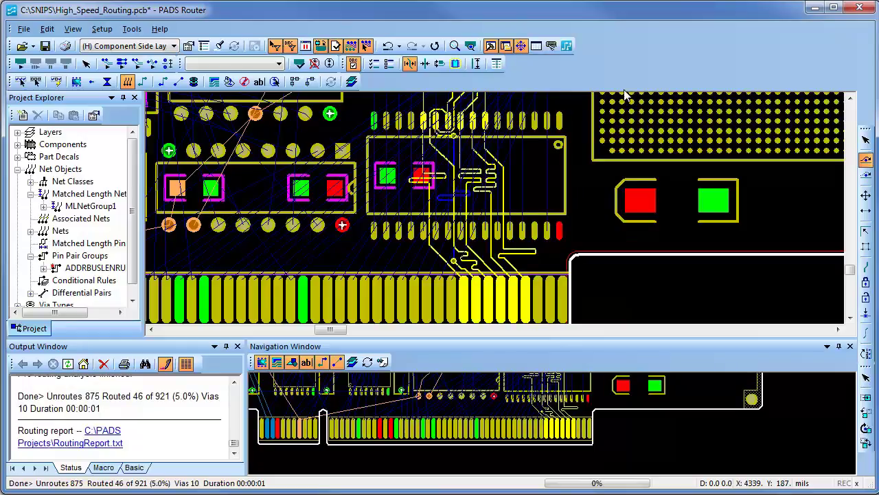
Interactively route the BSYNC differential pair from the edge connector, adding accordion meanders along its path
left_click_drag(330, 329, 309, 336)
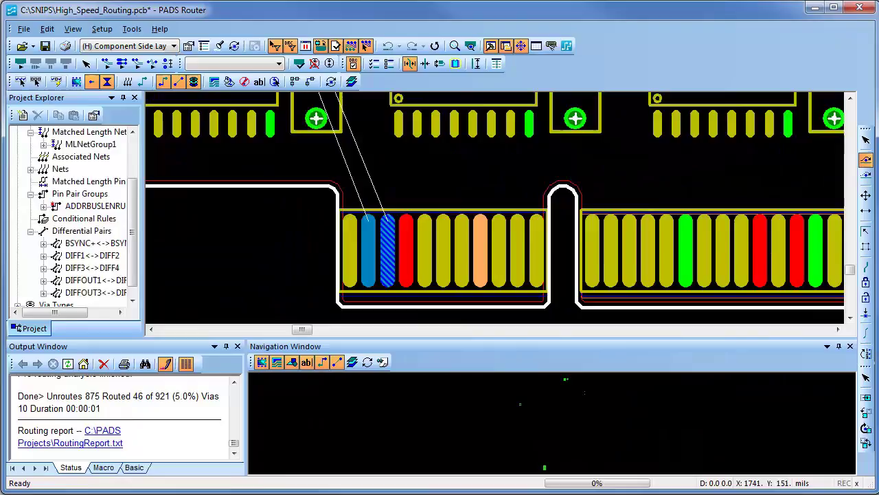
key("F3")
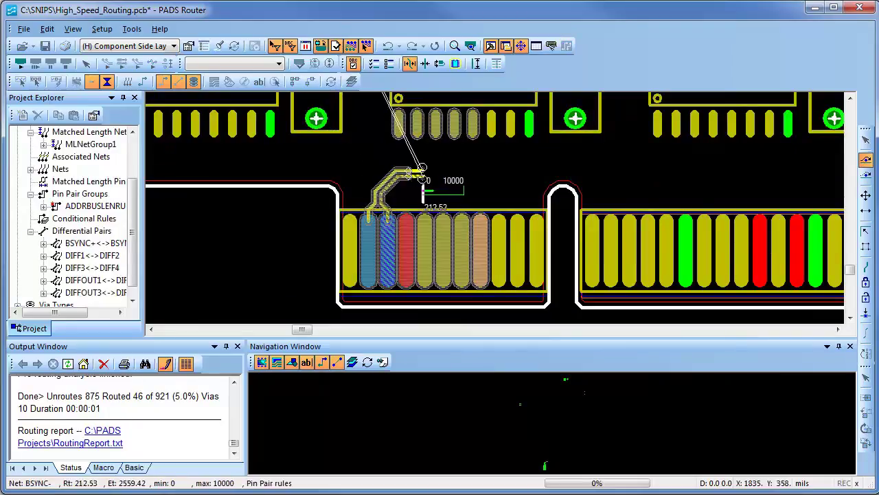
right_click(421, 169)
left_click(488, 229)
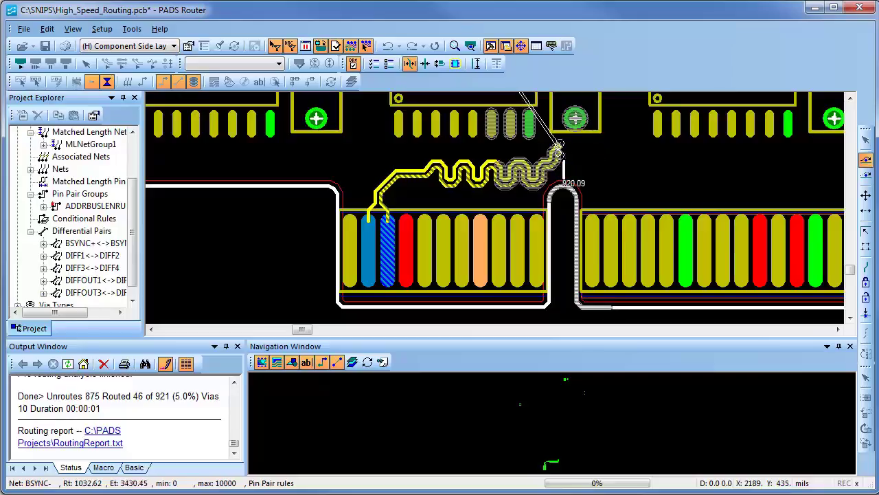
double_click(559, 134)
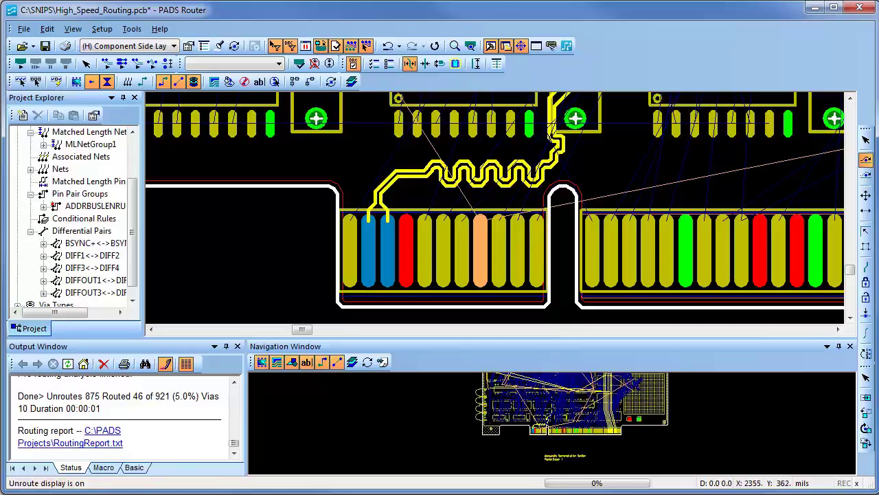
Open the DIFF1<->DIFF2 differential pair properties and examine its trace width, gap and minimum and maximum trace lengths
left_click(77, 256)
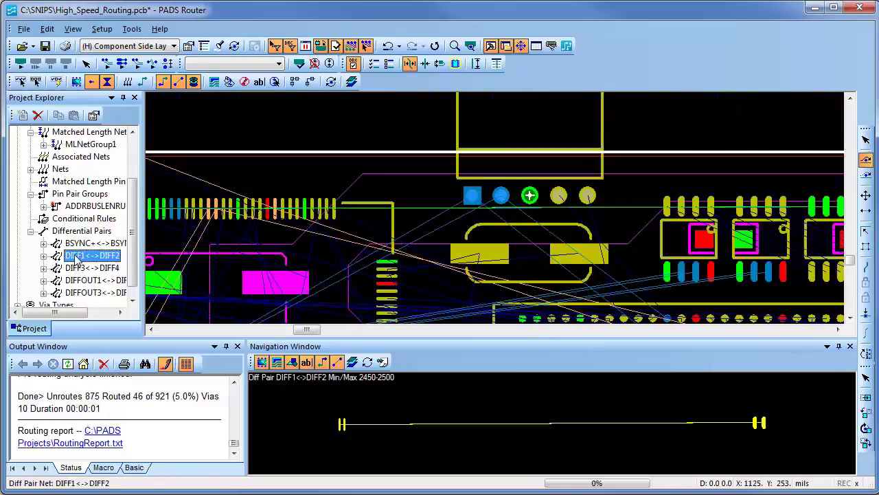
right_click(78, 260)
left_click(129, 405)
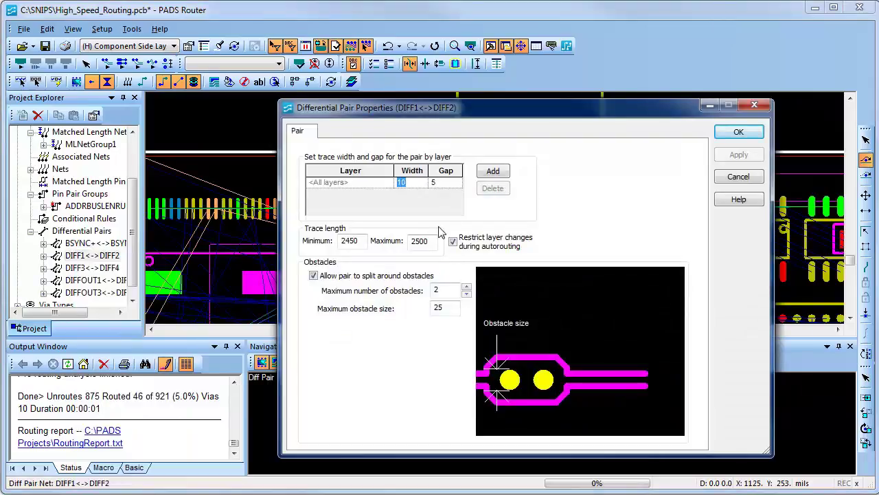
left_click(437, 182)
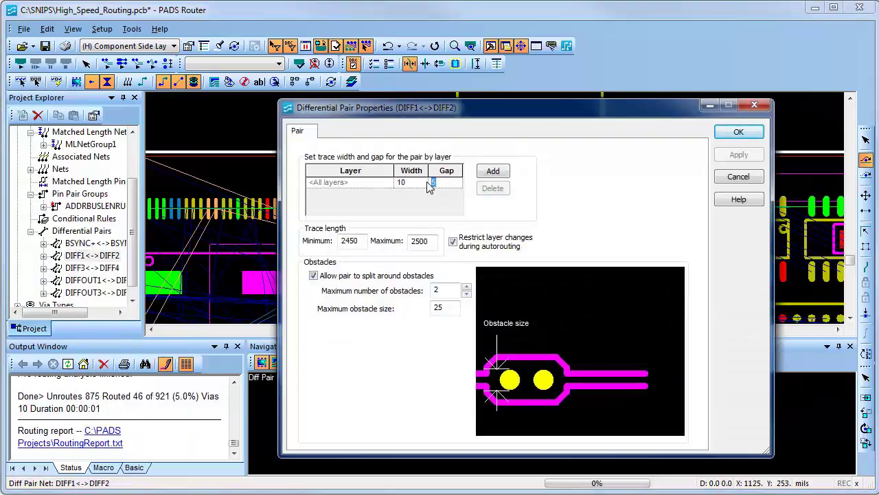
left_click_drag(359, 241, 340, 241)
left_click_drag(431, 241, 412, 245)
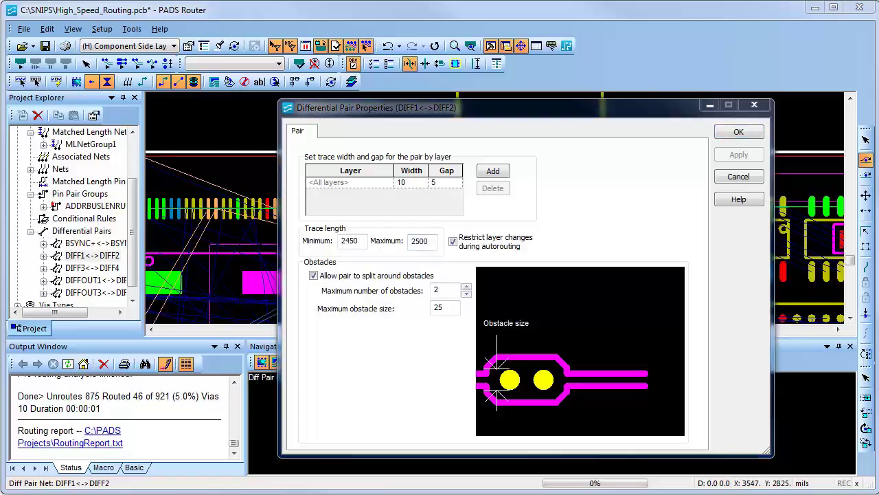
Add a layer-specific rule for Routing Layer 2 to the DIFF1<->DIFF2 pair with a trace width of 5
left_click(492, 171)
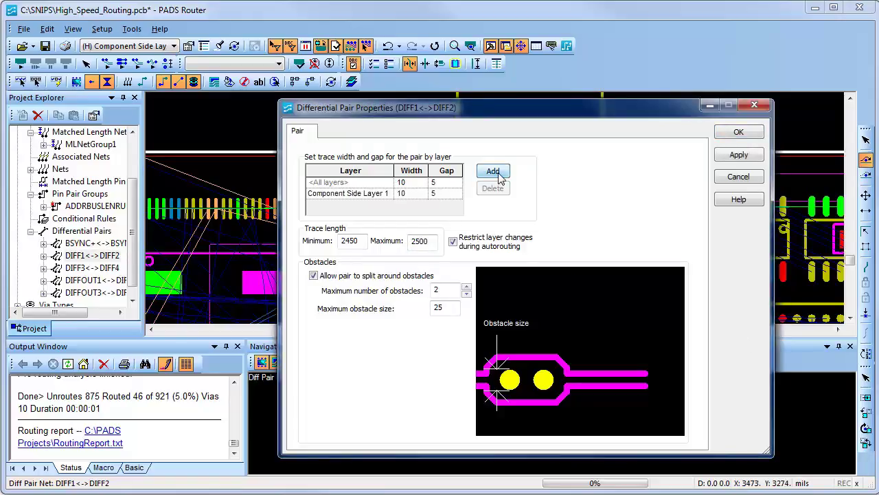
left_click(385, 195)
left_click(389, 194)
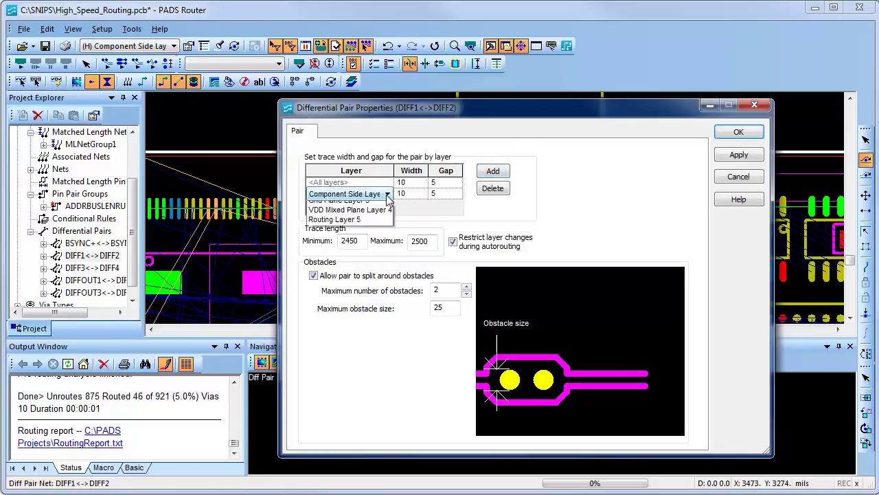
left_click(375, 246)
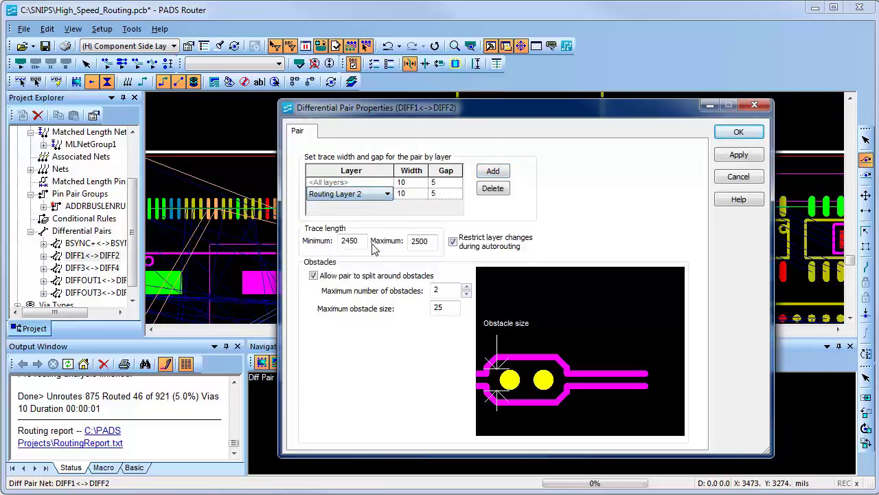
key("Tab")
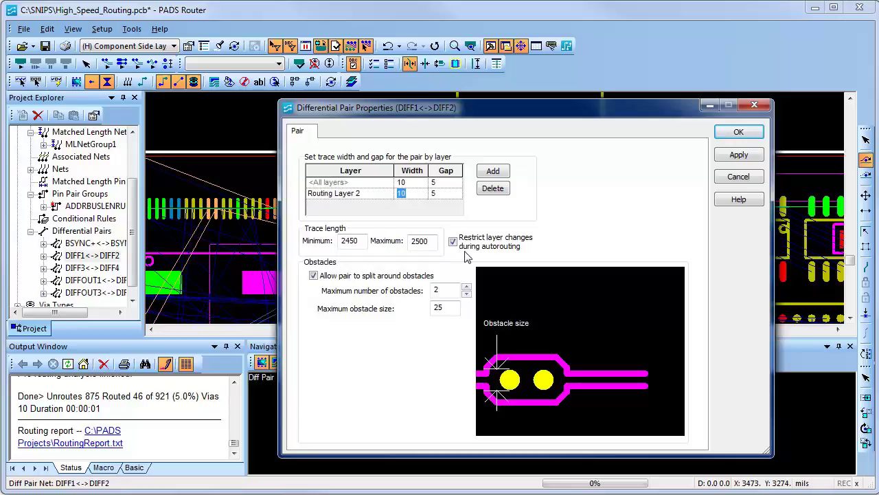
type("5")
Add a second layer-specific rule to the pair for Routing Layer 5 with a trace width of 5
left_click(444, 204)
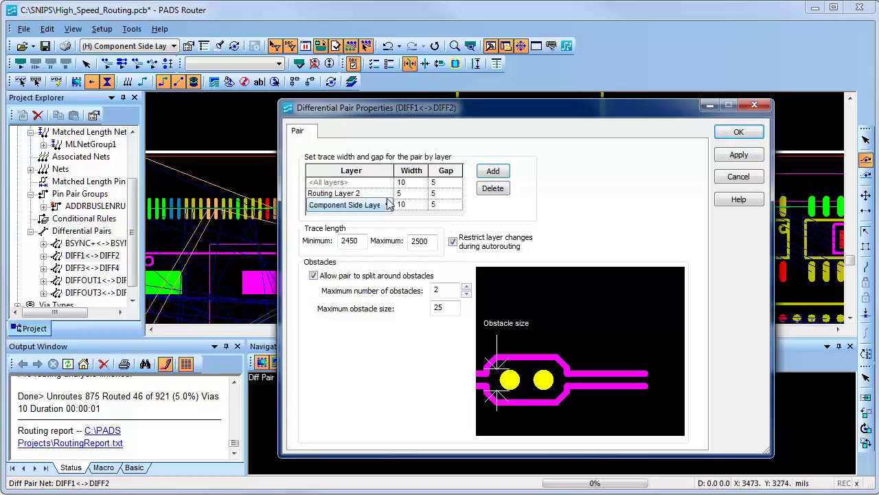
left_click(388, 205)
left_click(375, 275)
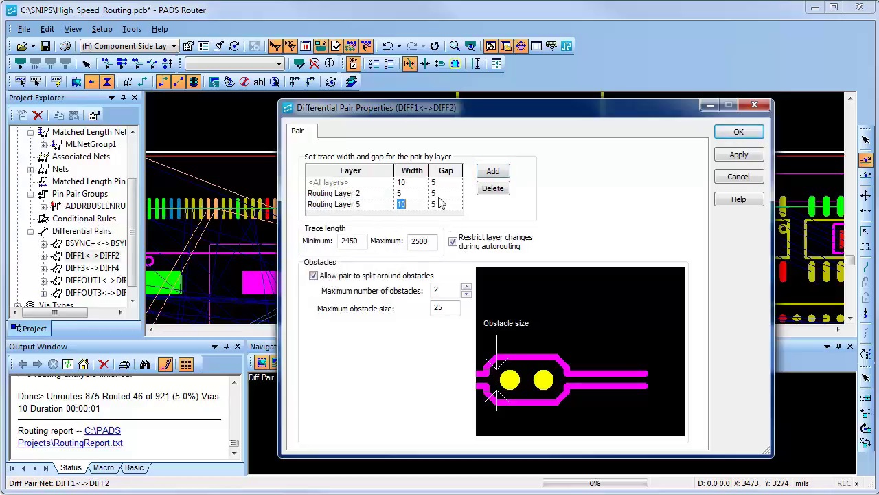
key("Tab")
type("5")
left_click(440, 204)
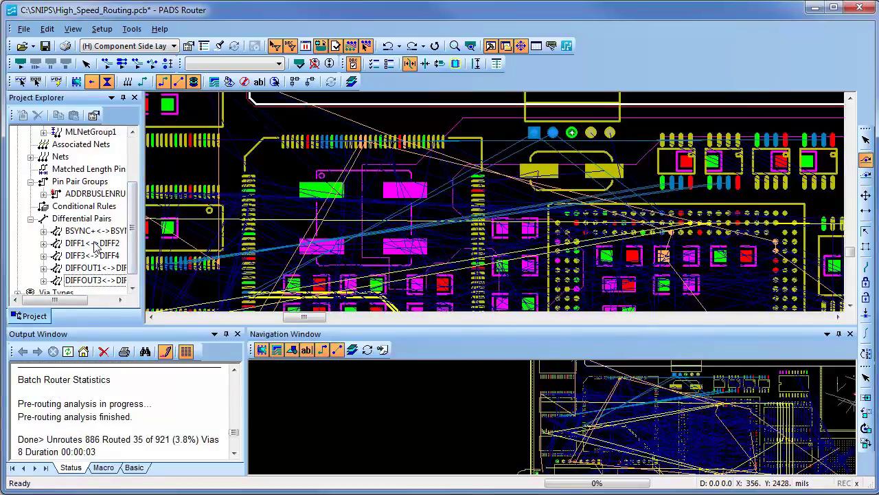
Select the differential pairs DIFF1<->DIFF2, DIFF3<->DIFF4, DIFFOUT1<->DIFFOUT2 and DIFFOUT3<->DIFFOUT4 together
left_click(95, 245)
left_click(95, 255, "ctrl")
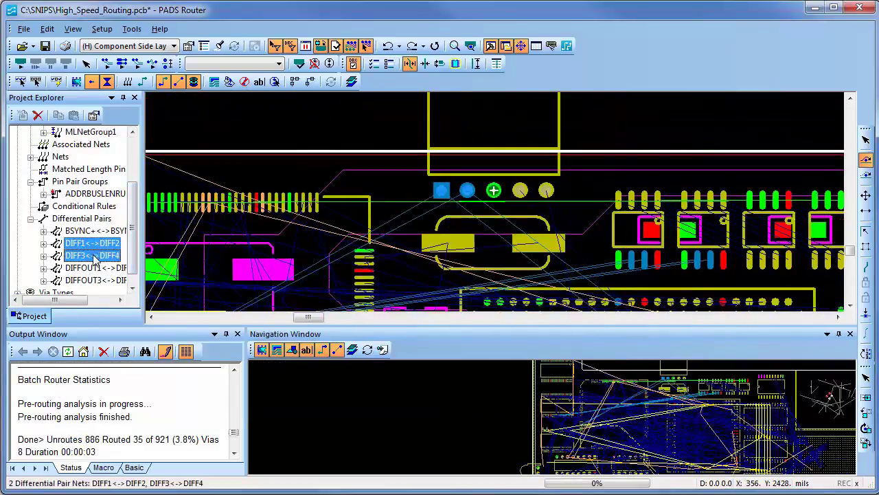
left_click(94, 268, "ctrl")
left_click(95, 281, "ctrl")
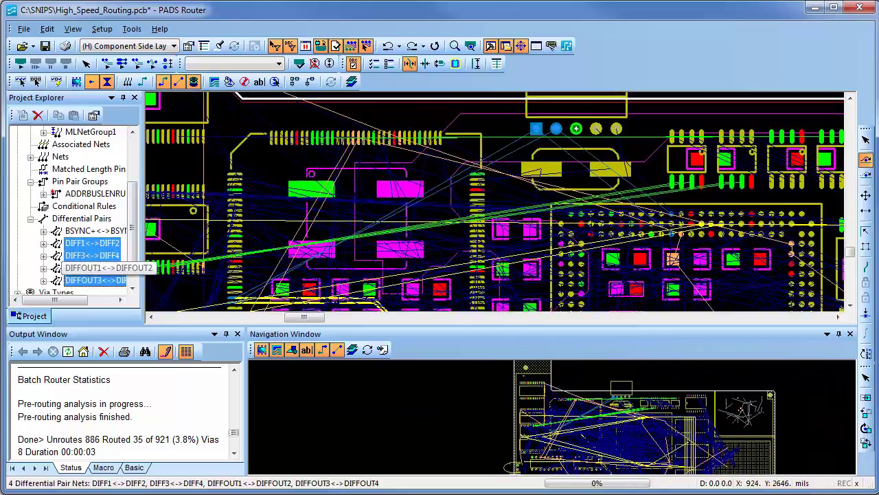
Show the spreadsheet with the Net Length Monitor and resize it to leave more room for the board layout
left_click(535, 46)
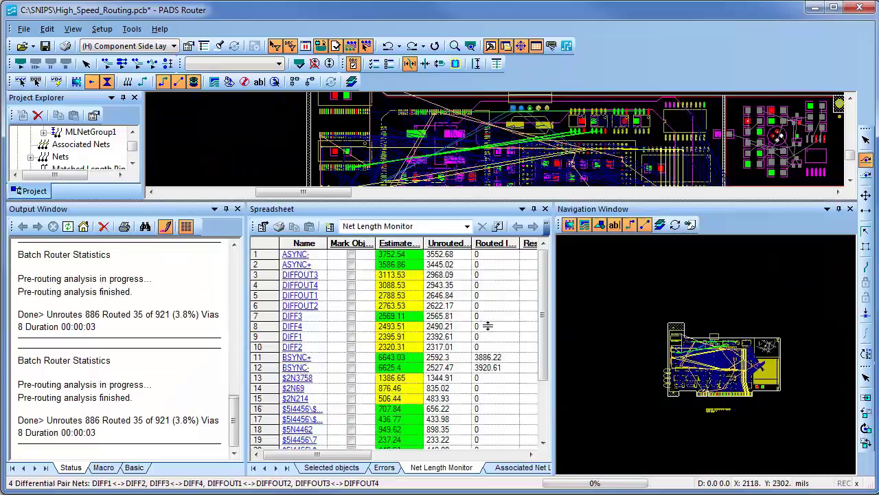
left_click_drag(491, 382, 491, 385)
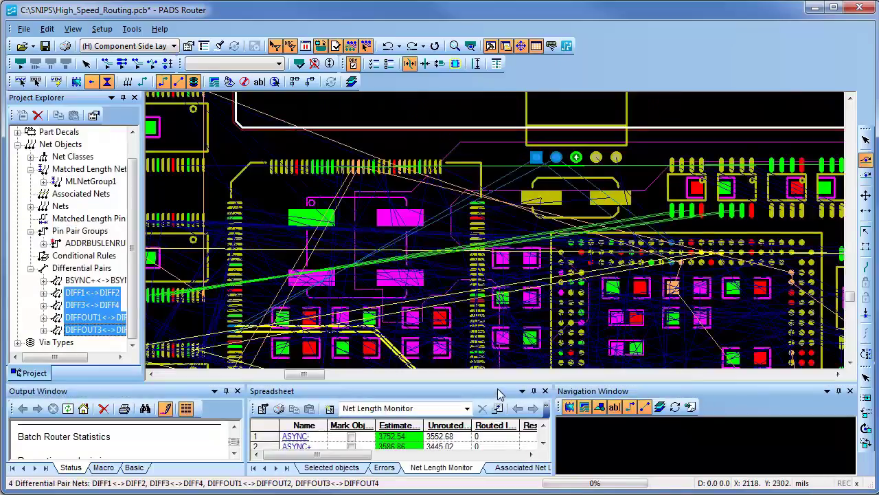
left_click_drag(501, 364, 500, 341)
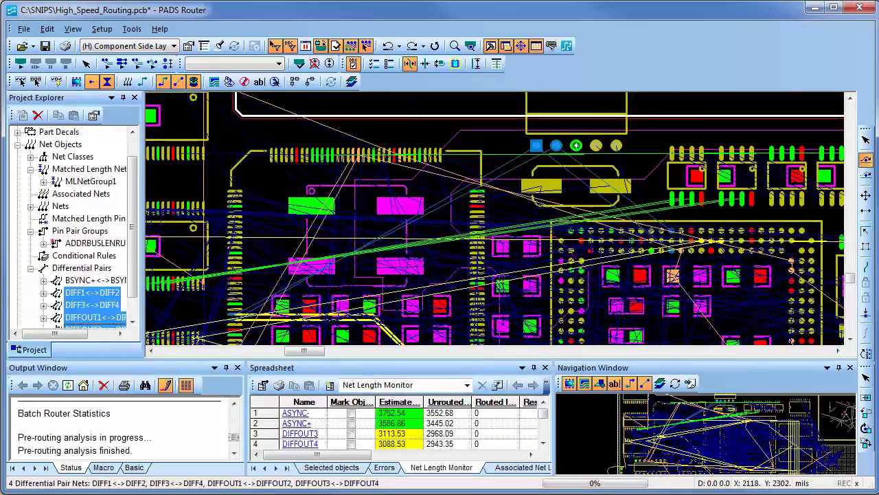
Autoroute the four selected differential pairs and widen the spreadsheet to show more Net Length Monitor columns
right_click(284, 173)
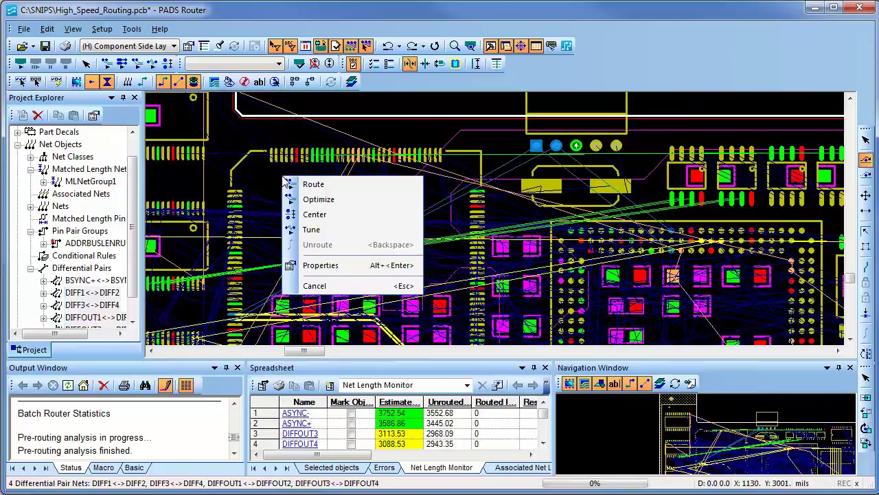
left_click(300, 182)
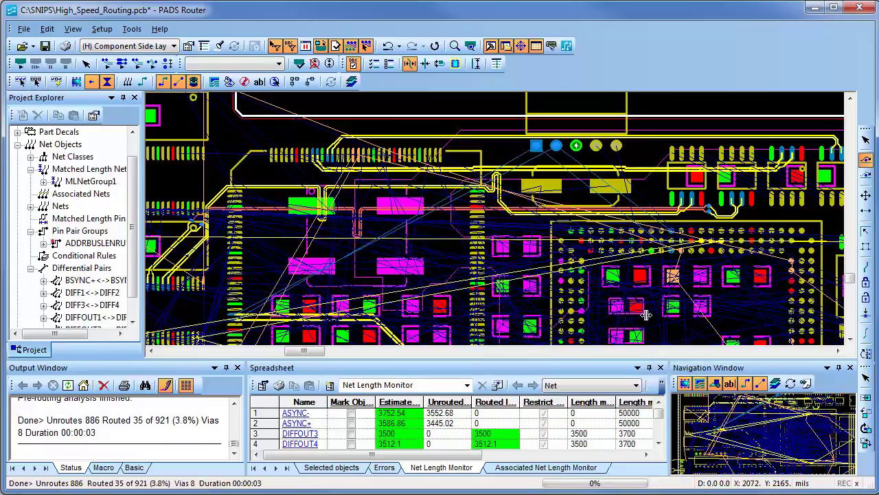
left_click_drag(670, 417, 736, 422)
Review the minimum and maximum length limits in the properties of the CLOCKS net class
mouse_move(132, 213)
left_mouse_down()
mouse_move(131, 252)
mouse_move(133, 199)
left_mouse_up()
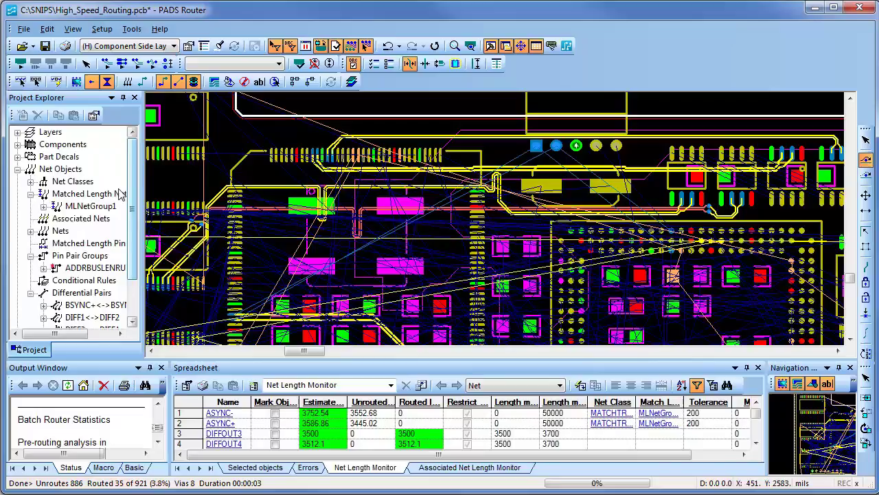
left_click(31, 182)
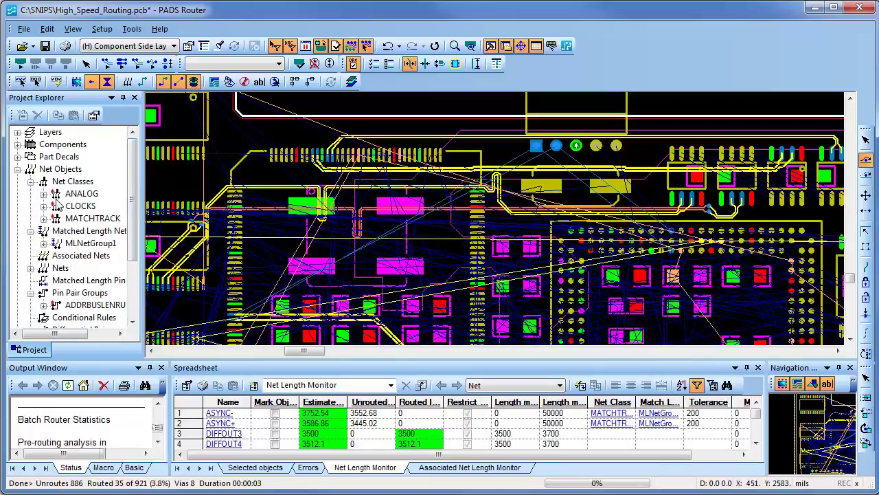
left_click(78, 209)
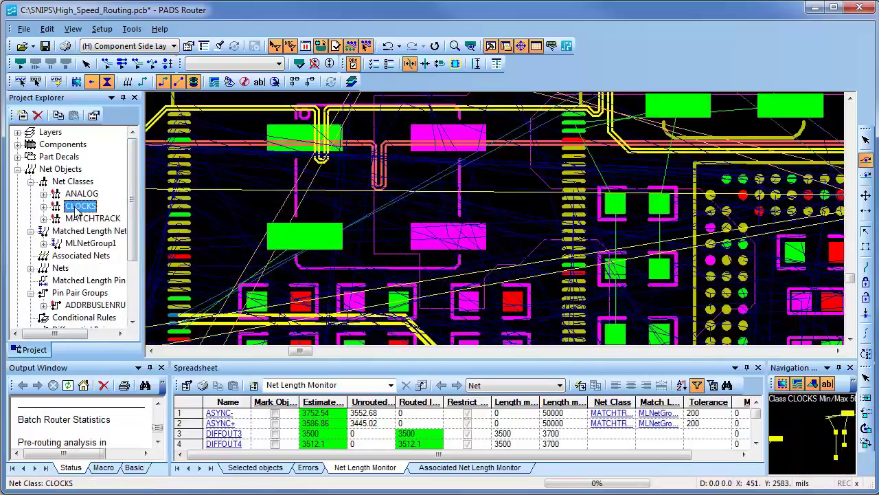
double_click(78, 208)
right_click(83, 209)
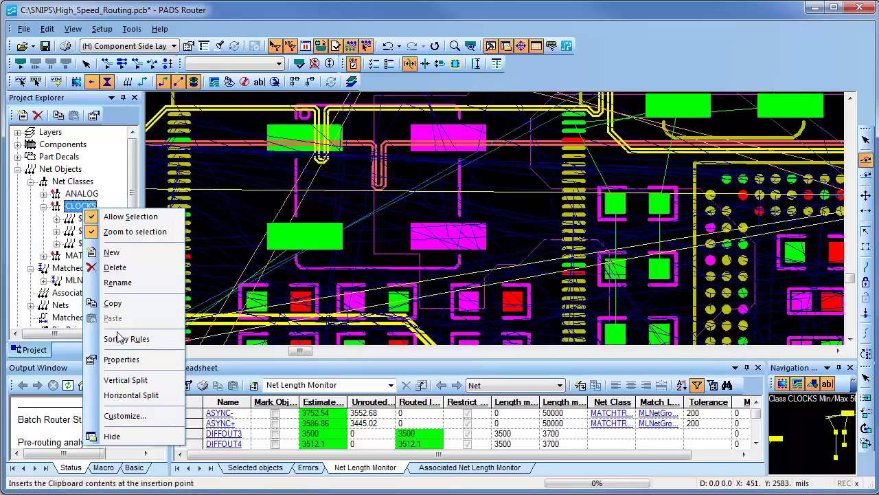
left_click(139, 366)
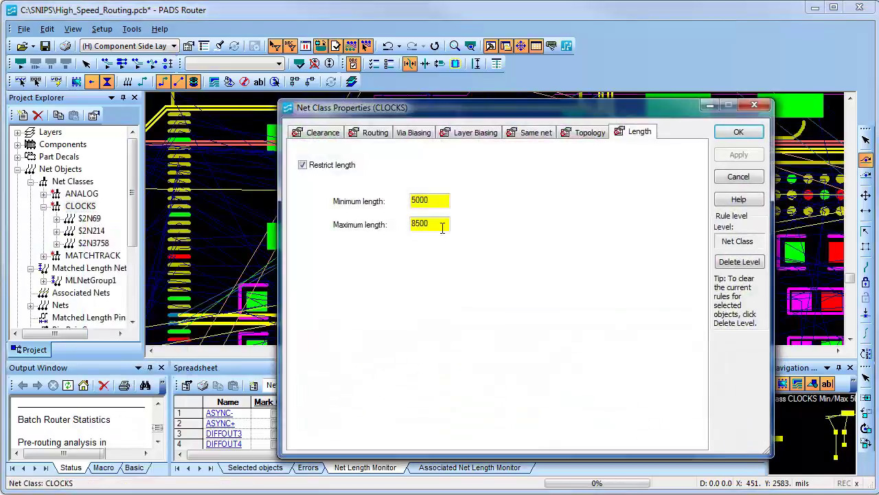
left_click_drag(434, 200, 400, 225)
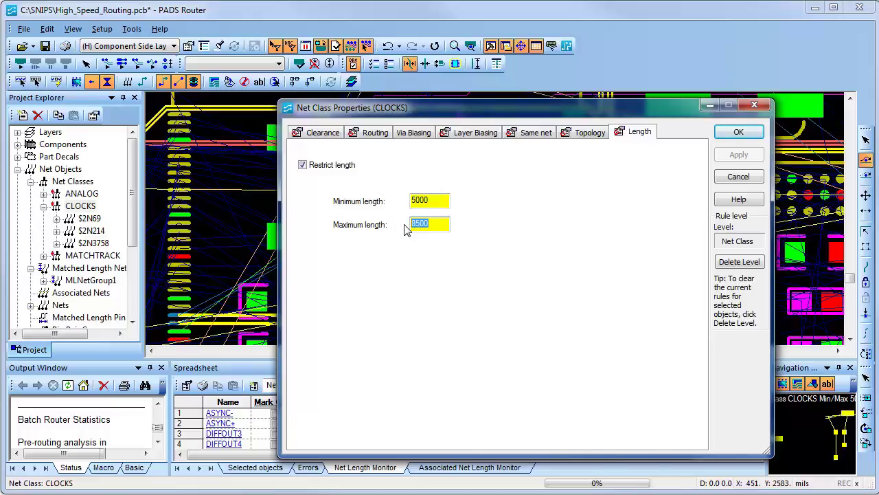
key("Return")
Select the CLOCKS nets $2N69, $2N214 and $2N3758 together and autoroute them
right_click(81, 206)
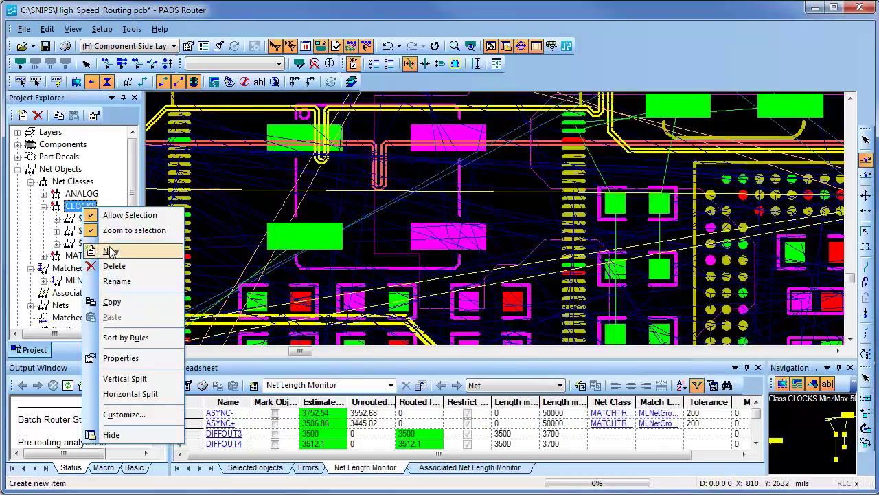
left_click(78, 220)
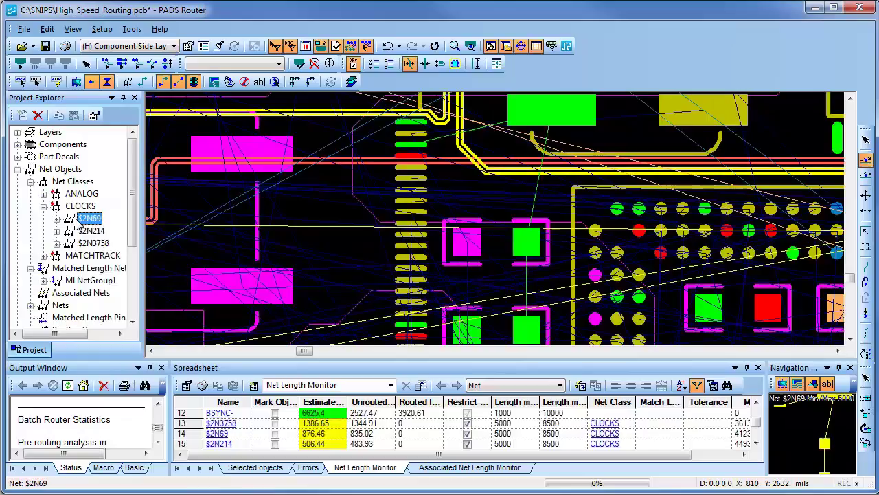
left_click(92, 231, "ctrl")
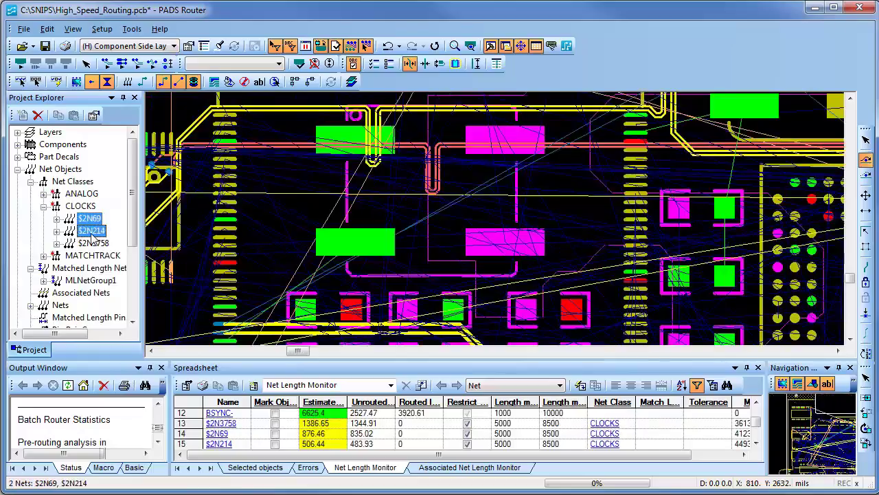
left_click(92, 245, "ctrl")
right_click(91, 244)
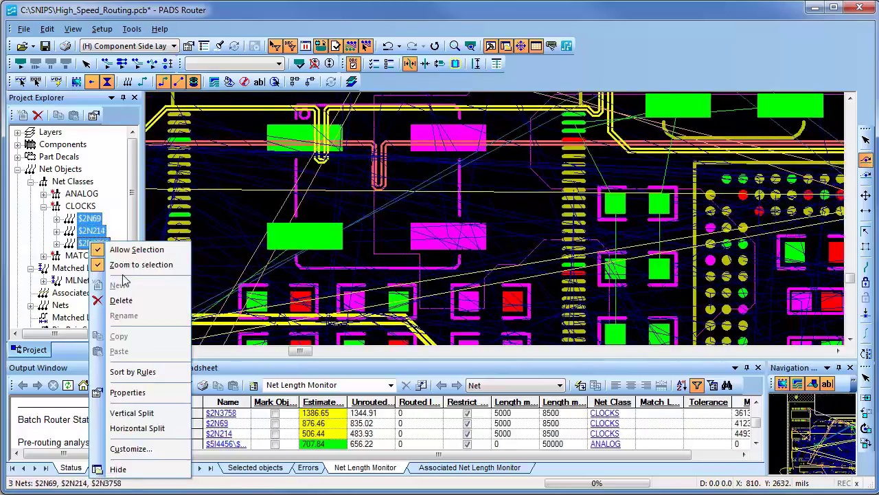
right_click(210, 221)
left_click(241, 226)
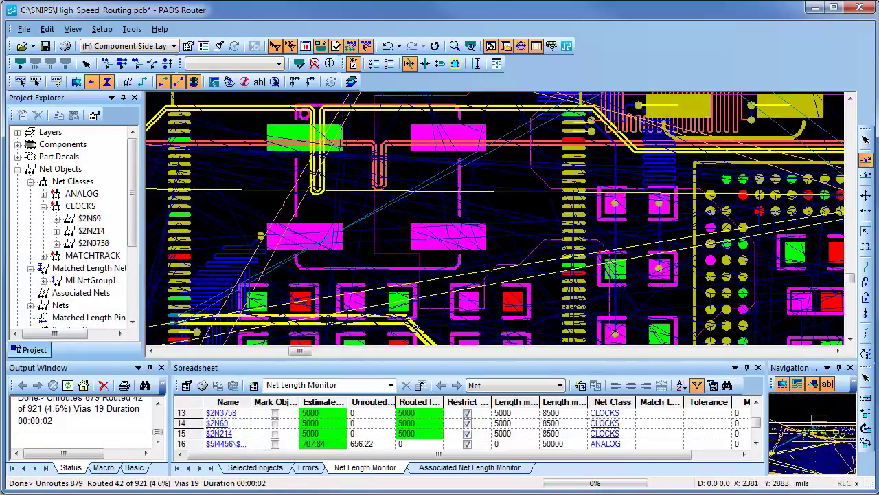
Interactively route net $2N3758 on Routing Layer 5 with serpentine sections between the via below the oscillator pad's via and the chip pin's via
scroll(494, 217, "up", 1)
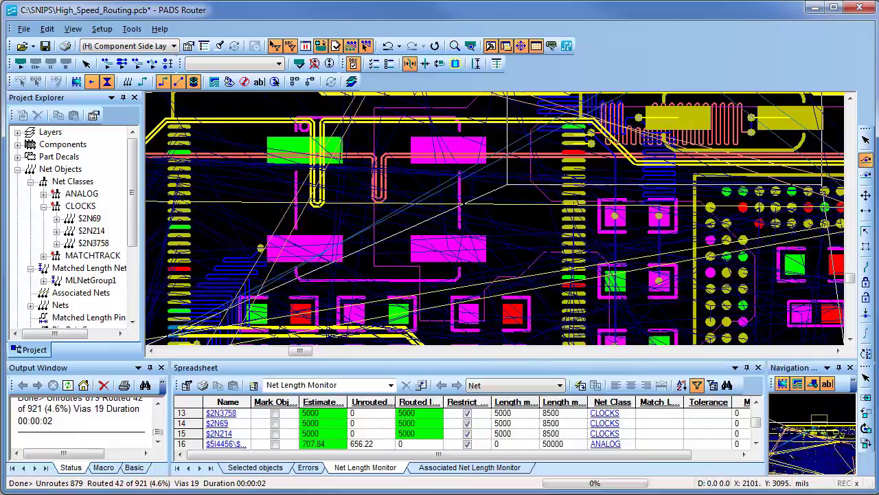
key("Page_Up")
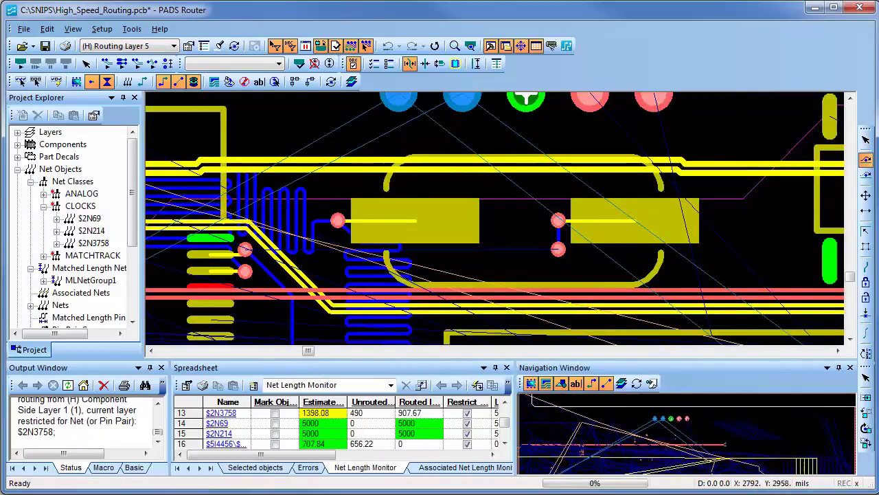
left_click(557, 248)
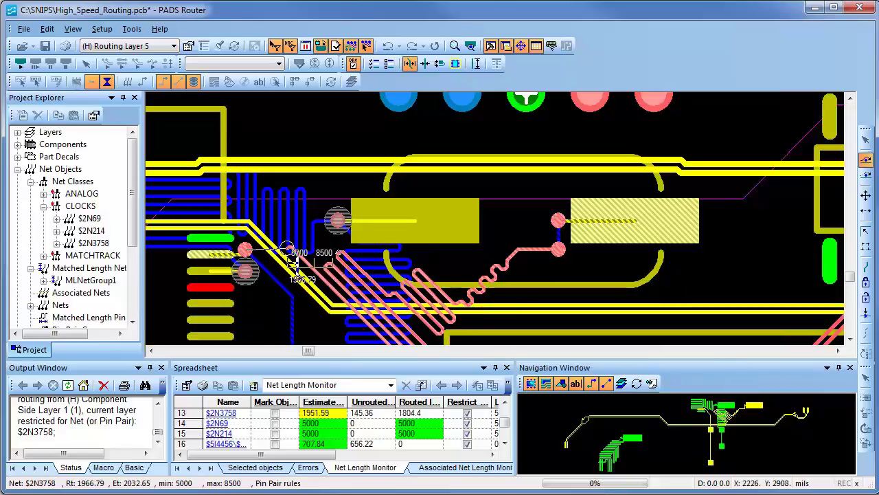
right_click(253, 250)
left_click(308, 272)
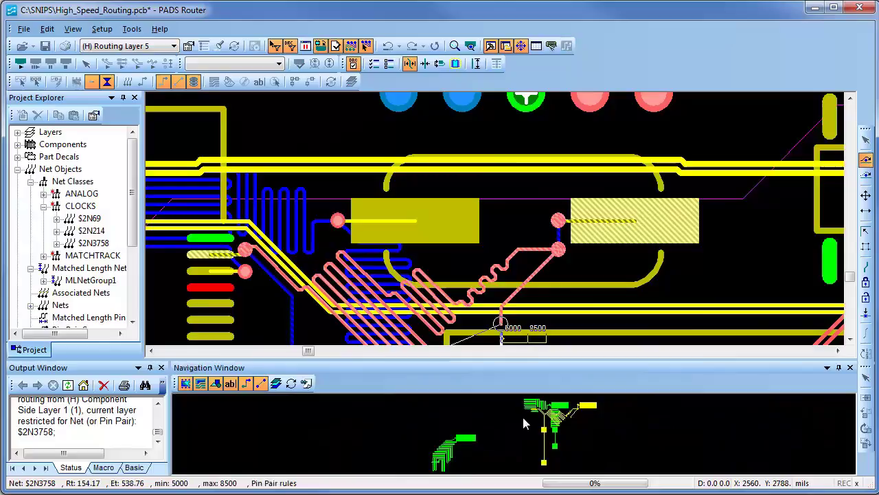